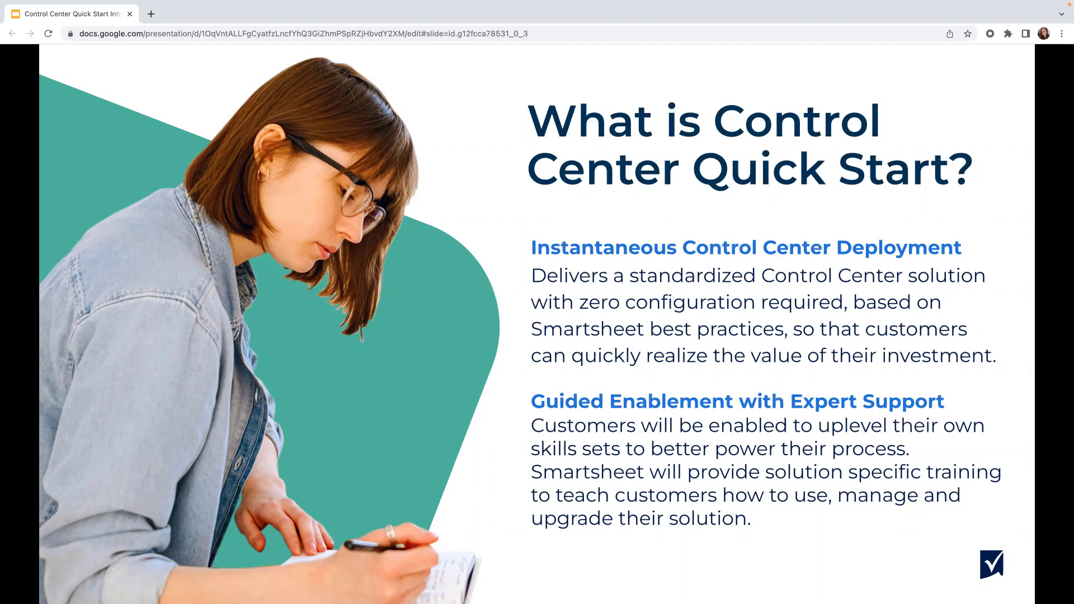
{"action": "key", "text": "Right"}
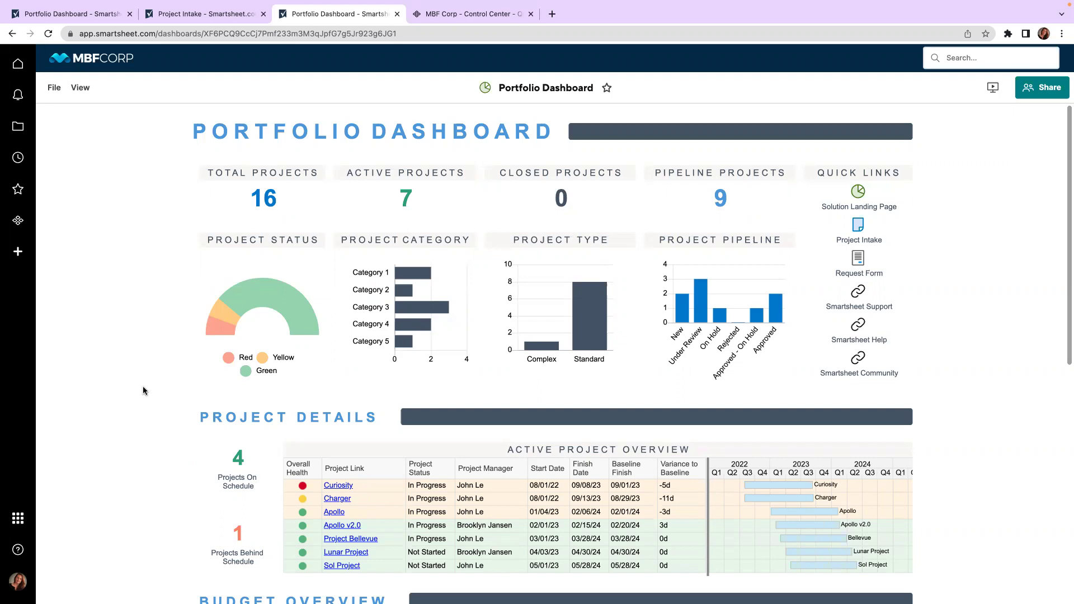
Examine the Portfolio Dashboard's project details, budget overview and RAID management sections, and return to the summary metrics.
{"action": "scroll", "coordinate": [143, 389], "scroll_direction": "down", "scroll_amount": 3}
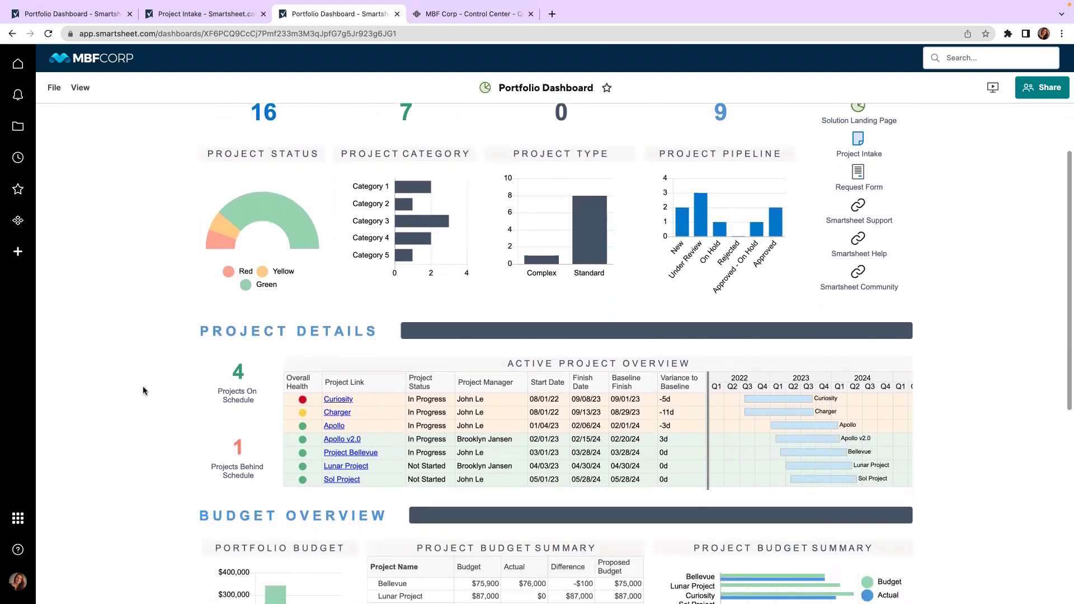
{"action": "scroll", "coordinate": [144, 388], "scroll_direction": "down", "scroll_amount": 2}
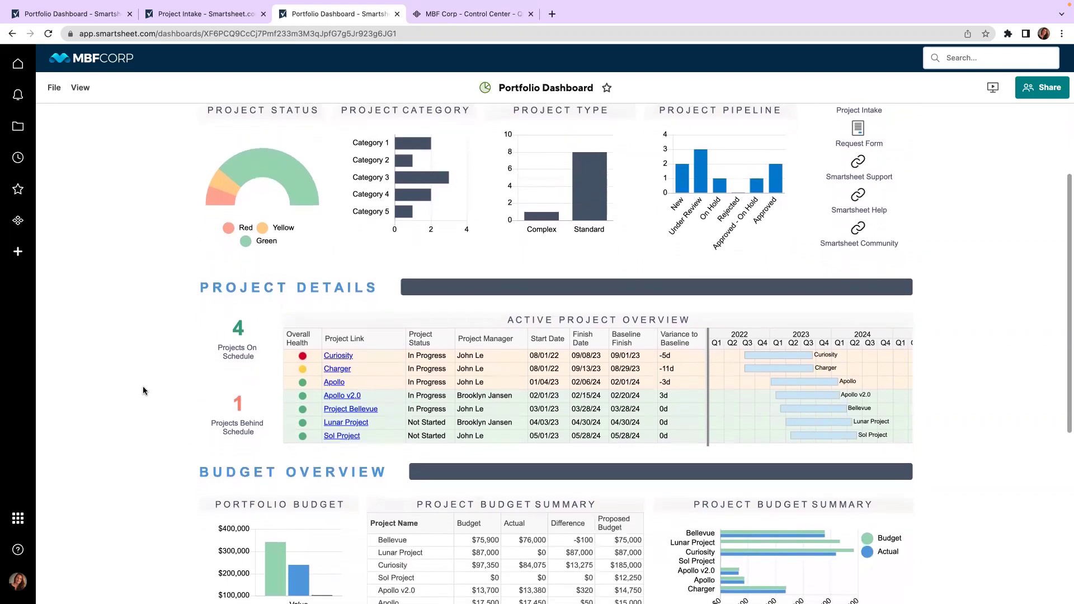
{"action": "scroll", "coordinate": [143, 389], "scroll_direction": "down", "scroll_amount": 3}
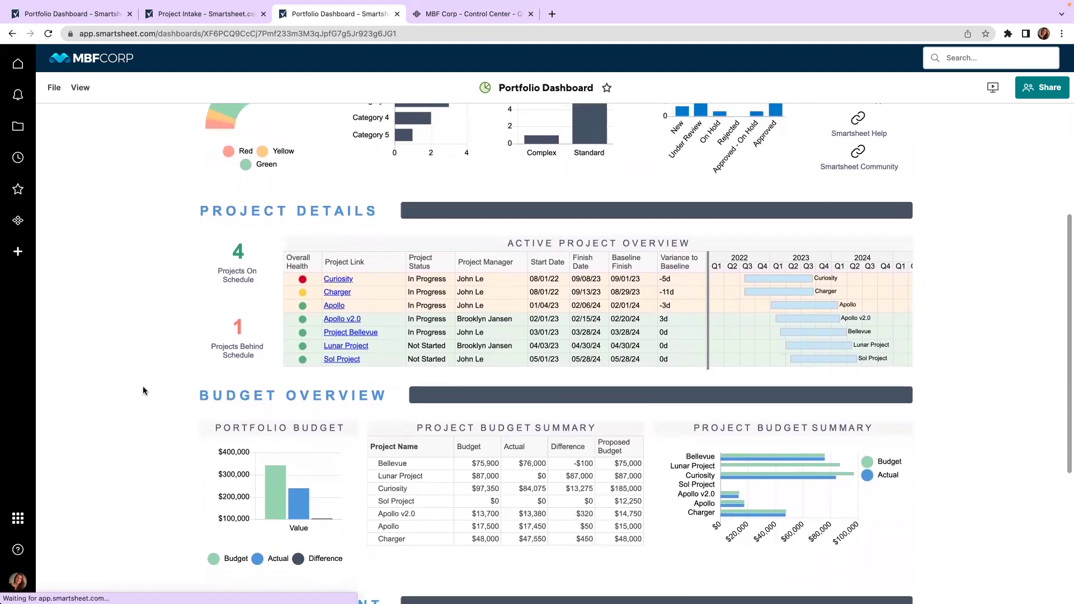
{"action": "scroll", "coordinate": [144, 390], "scroll_direction": "down", "scroll_amount": 4}
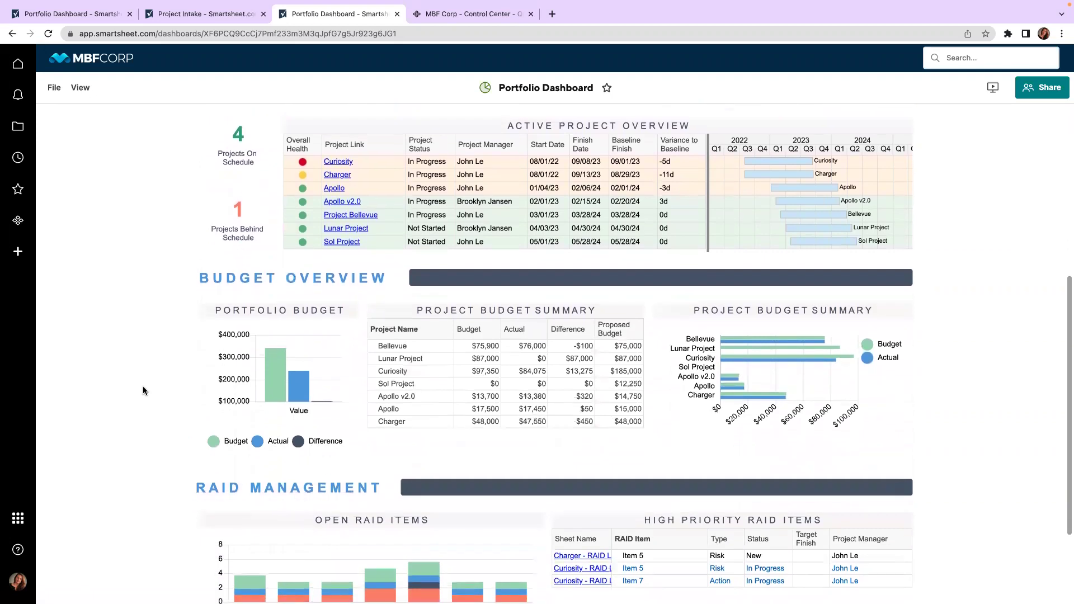
{"action": "scroll", "coordinate": [142, 391], "scroll_direction": "down", "scroll_amount": 4}
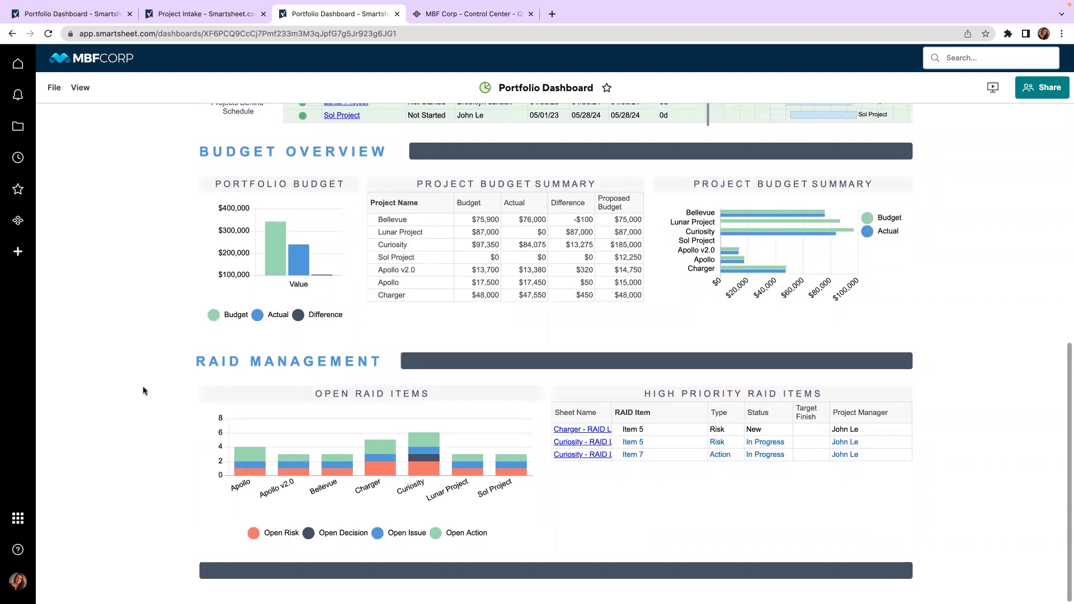
{"action": "scroll", "coordinate": [143, 391], "scroll_direction": "up", "scroll_amount": 5}
{"action": "scroll", "coordinate": [142, 390], "scroll_direction": "up", "scroll_amount": 6}
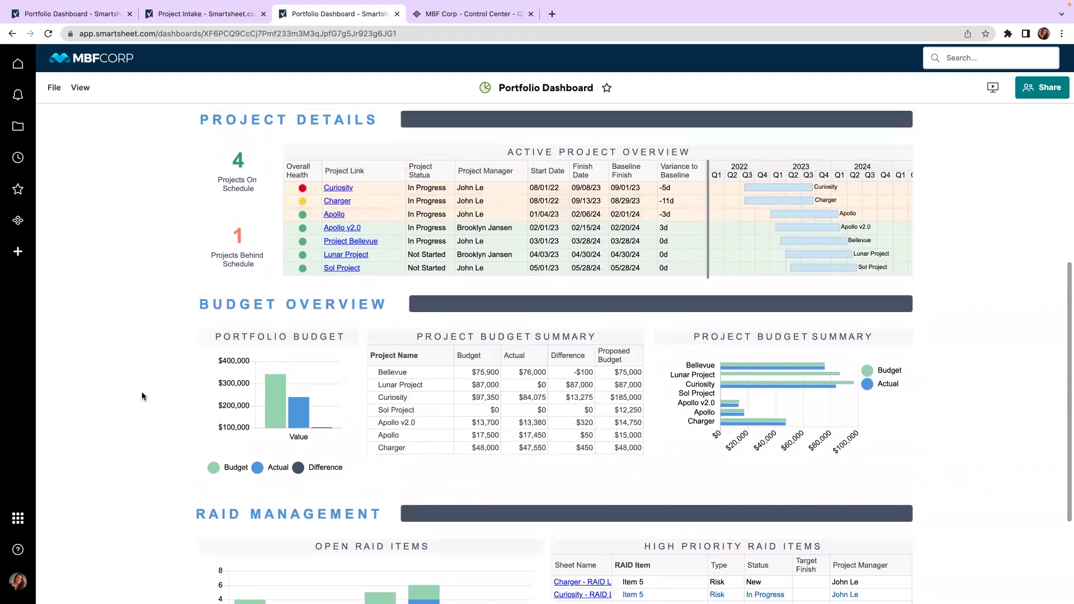
{"action": "scroll", "coordinate": [142, 396], "scroll_direction": "up", "scroll_amount": 5}
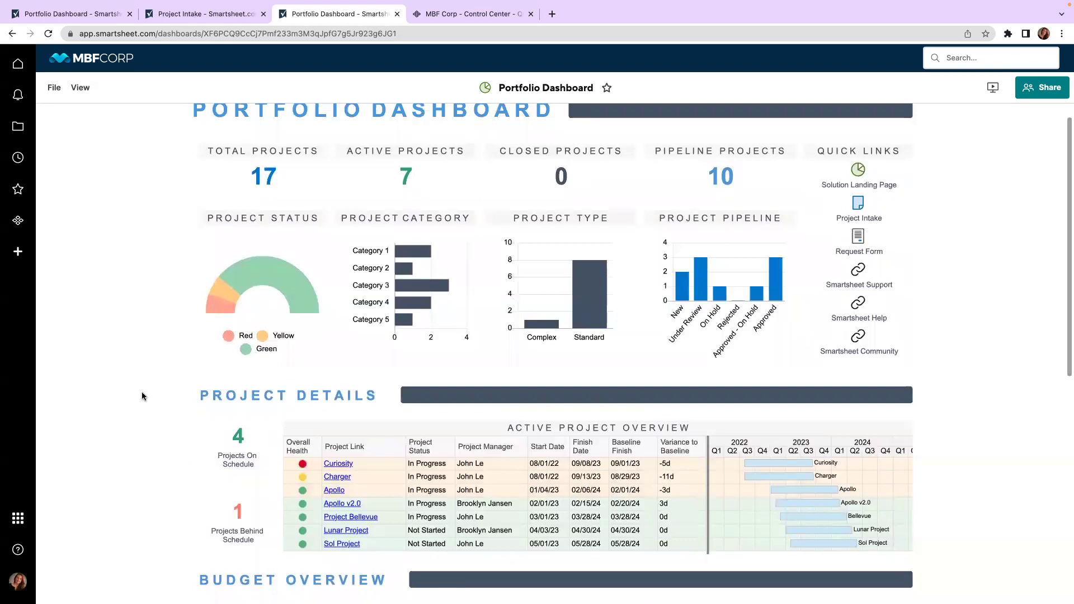
{"action": "scroll", "coordinate": [142, 396], "scroll_direction": "up", "scroll_amount": 1}
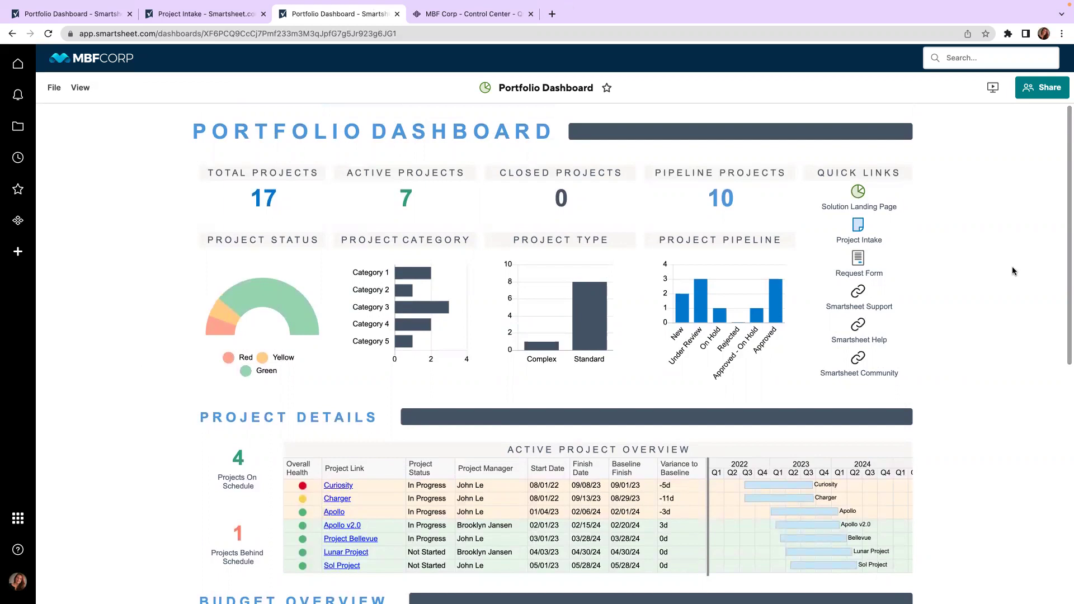
Open the Request Form from the dashboard and submit the Bellevue 2.0 Project request with Category 3.
{"action": "left_click", "coordinate": [879, 274]}
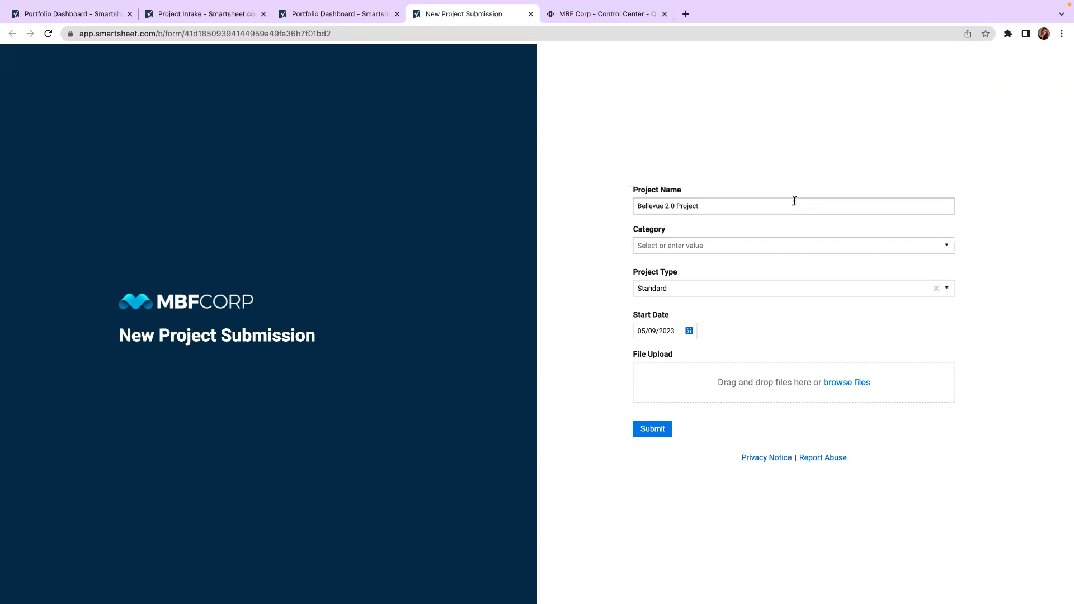
{"action": "left_click", "coordinate": [780, 245]}
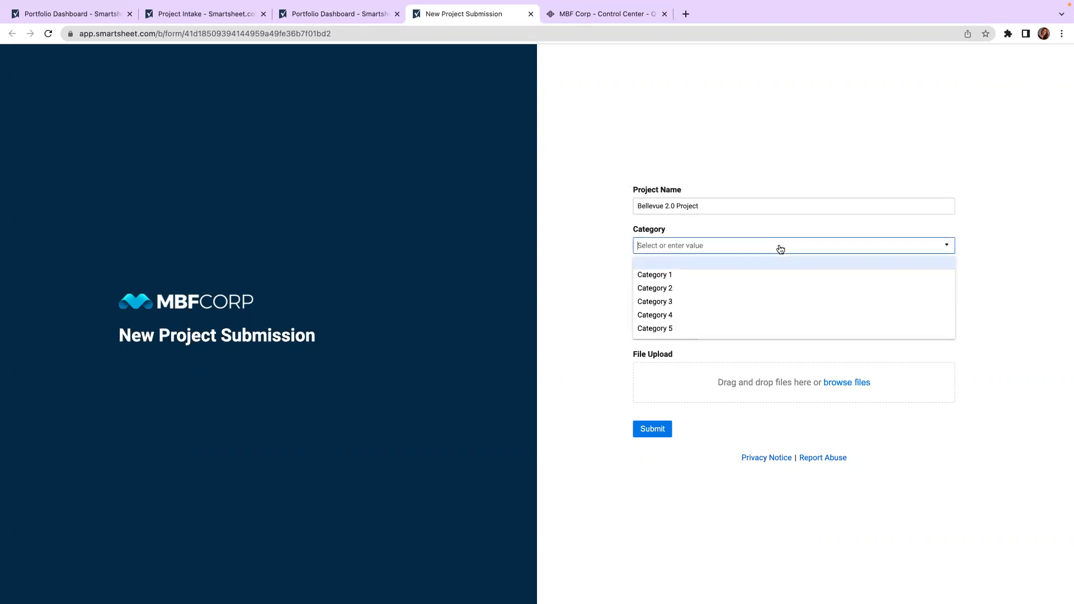
{"action": "left_click", "coordinate": [738, 302]}
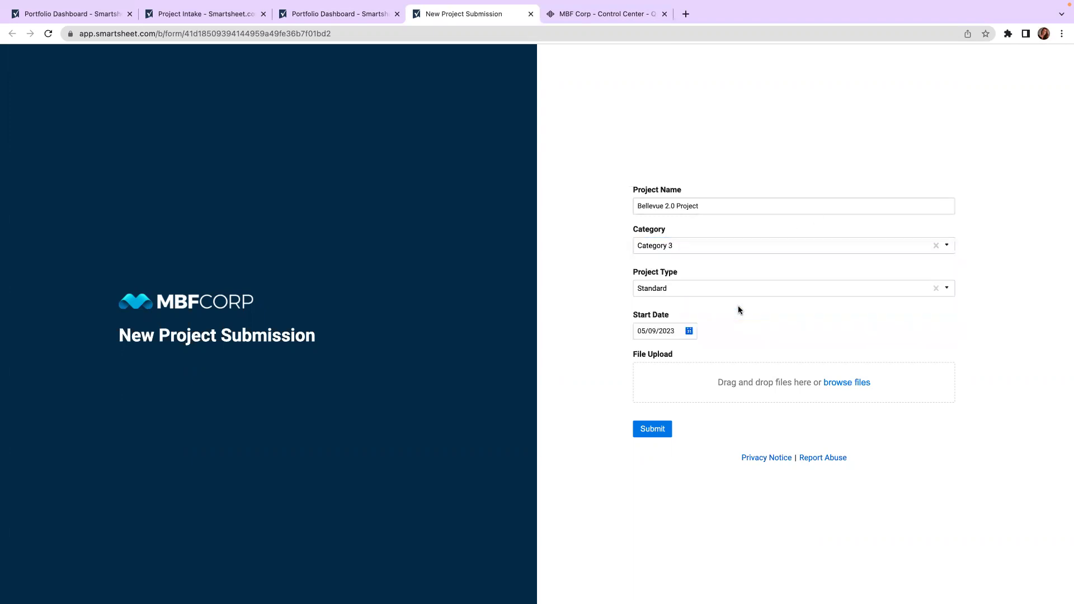
{"action": "left_click", "coordinate": [652, 429]}
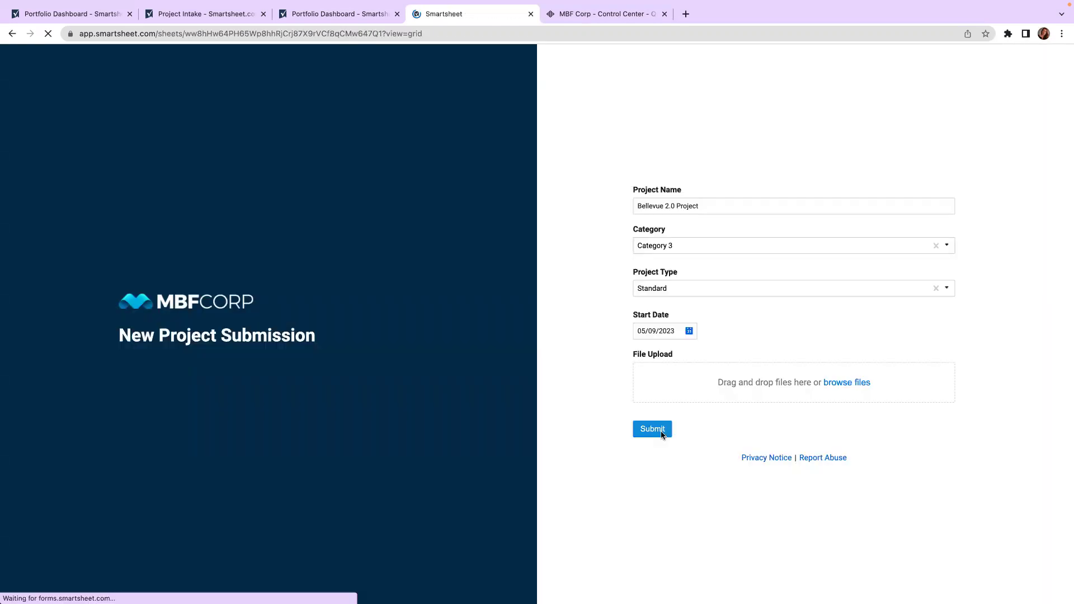
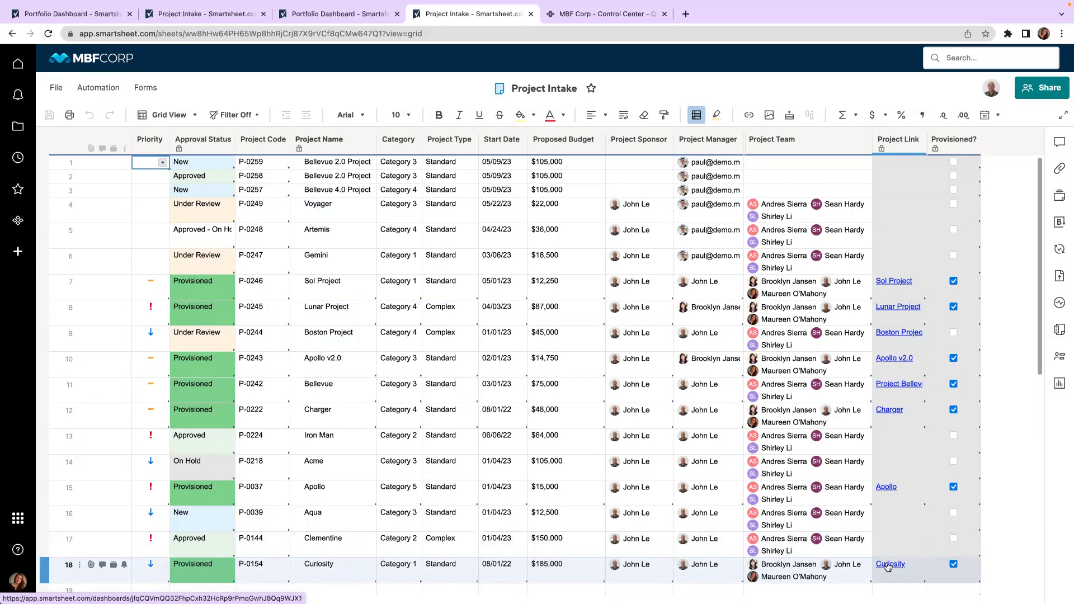
Open the Curiosity project's dashboard from the Project Intake sheet and examine its task performance, budget and RAID sections.
{"action": "left_click", "coordinate": [888, 565]}
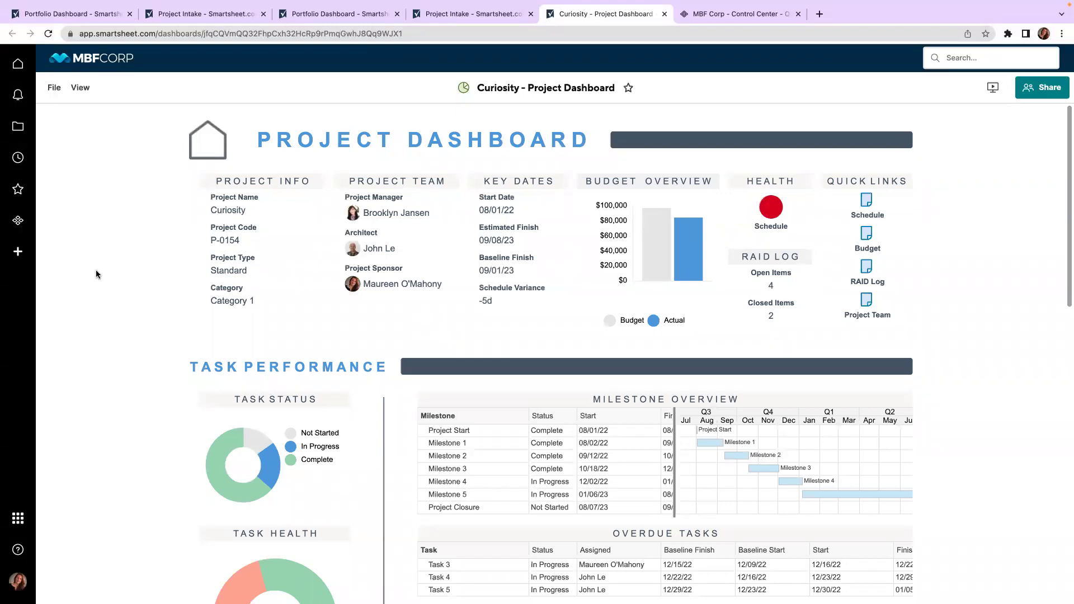
{"action": "scroll", "coordinate": [96, 274], "scroll_direction": "down", "scroll_amount": 1}
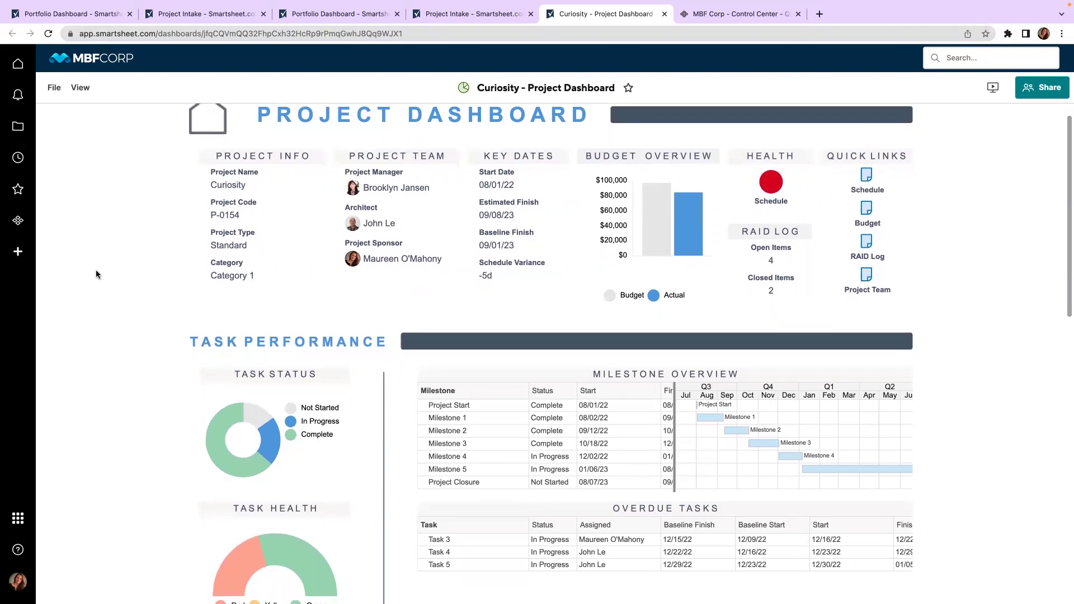
{"action": "scroll", "coordinate": [96, 274], "scroll_direction": "down", "scroll_amount": 3}
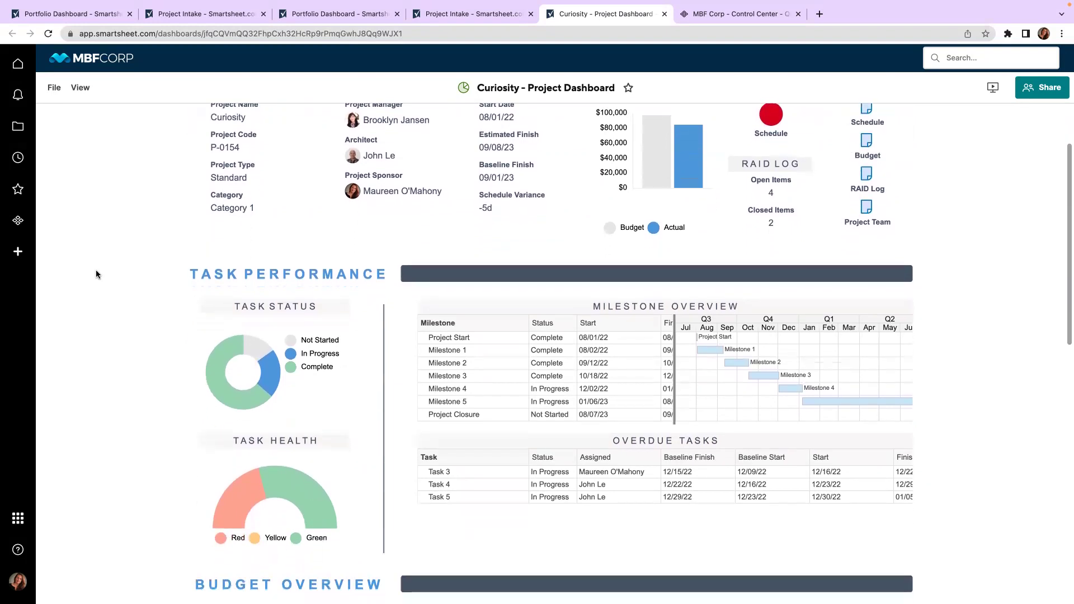
{"action": "scroll", "coordinate": [95, 274], "scroll_direction": "down", "scroll_amount": 1}
{"action": "scroll", "coordinate": [96, 274], "scroll_direction": "down", "scroll_amount": 3}
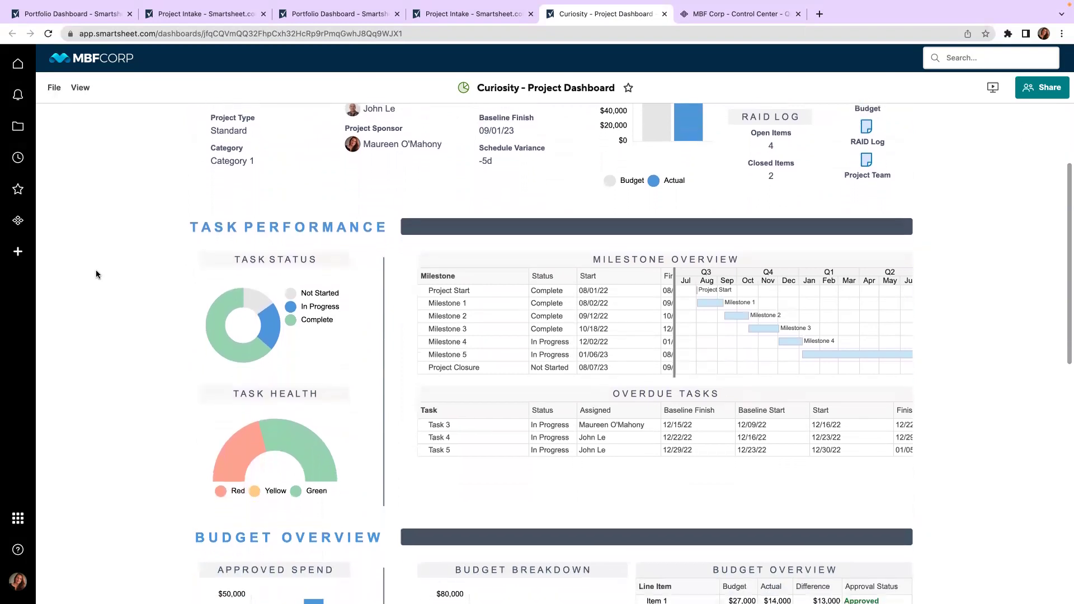
{"action": "scroll", "coordinate": [96, 274], "scroll_direction": "down", "scroll_amount": 7}
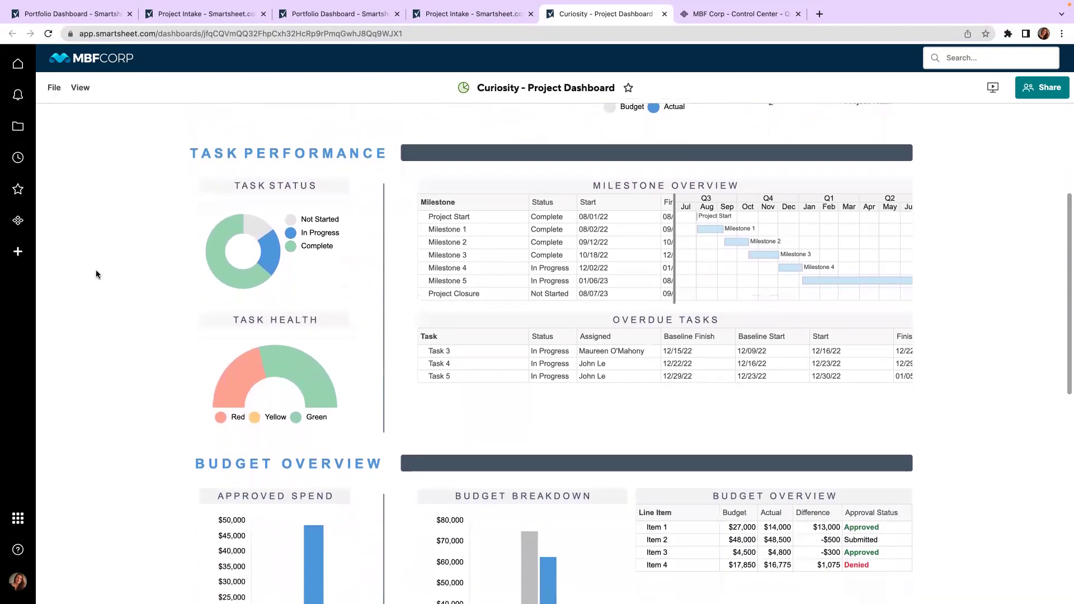
{"action": "scroll", "coordinate": [96, 275], "scroll_direction": "down", "scroll_amount": 10}
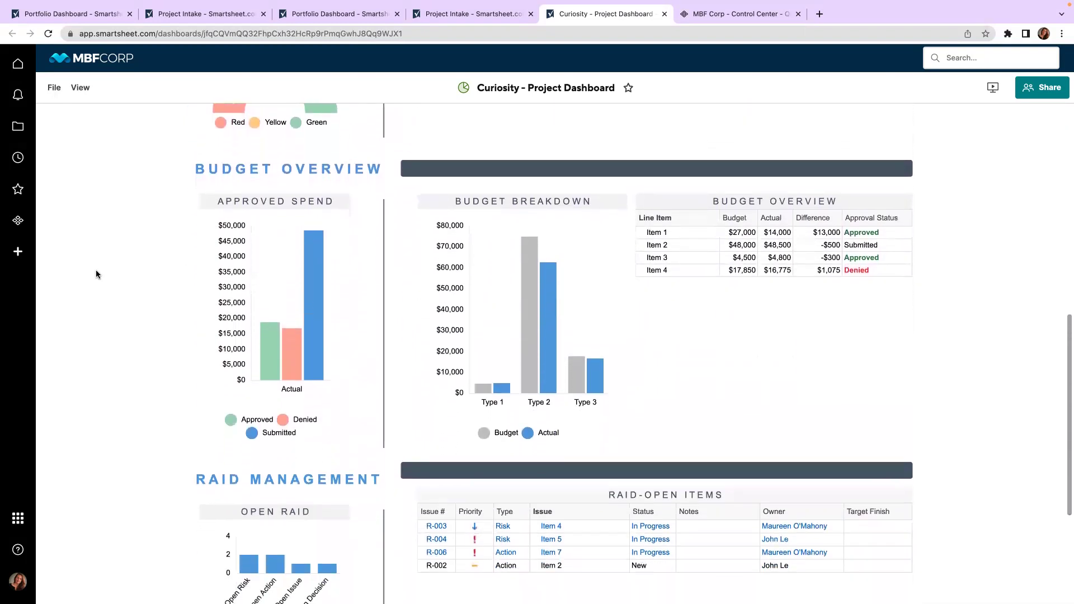
{"action": "scroll", "coordinate": [96, 274], "scroll_direction": "down", "scroll_amount": 3}
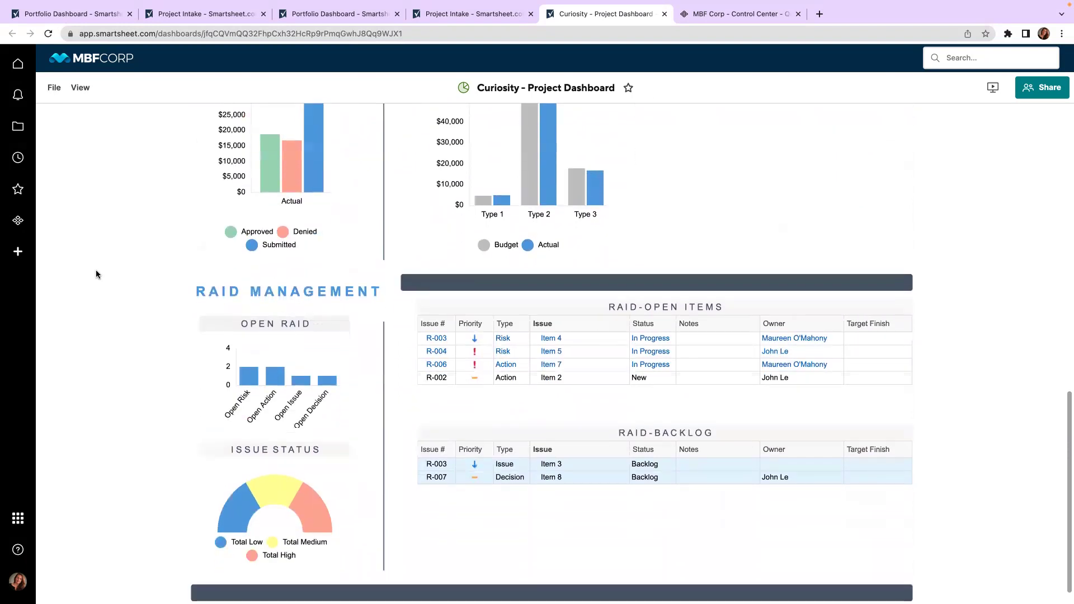
{"action": "scroll", "coordinate": [96, 270], "scroll_direction": "up", "scroll_amount": 20}
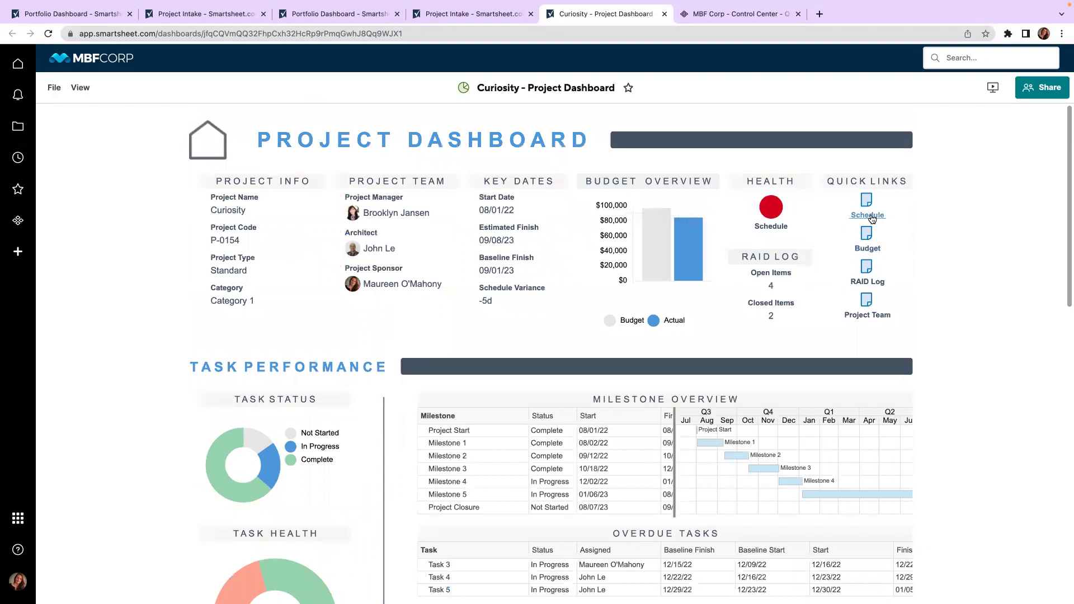
Open the Curiosity project's schedule sheet and look at its available workflow automation options.
{"action": "left_click", "coordinate": [871, 216]}
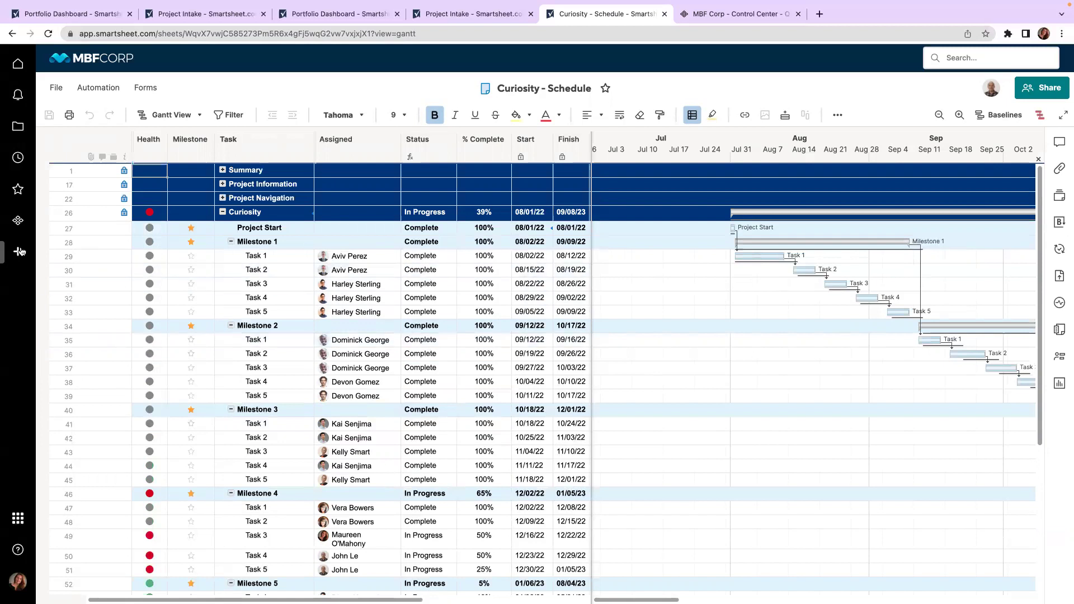
{"action": "left_click", "coordinate": [100, 87]}
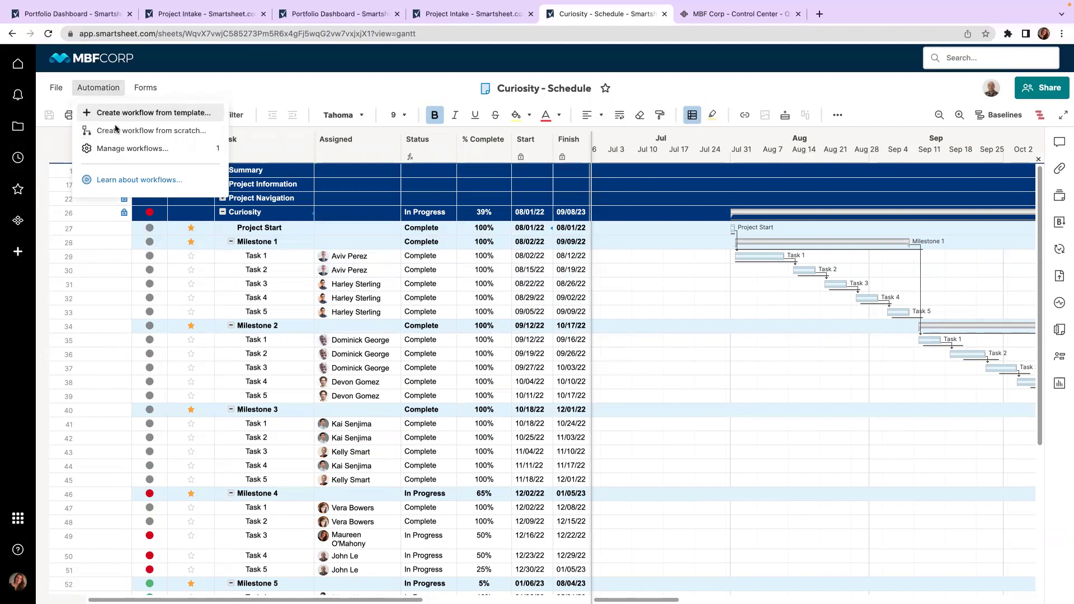
{"action": "left_click", "coordinate": [99, 89]}
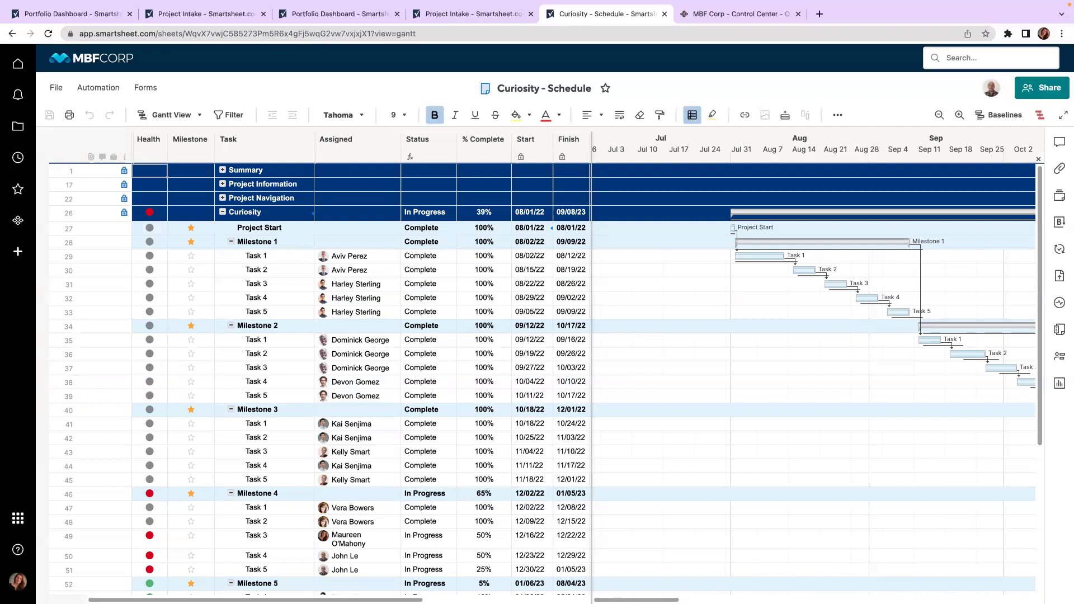
Switch to the MBF Corp Control Center WorkApp and browse its project submission and RAID pages, ending on the Portfolio Dashboard.
{"action": "left_click", "coordinate": [748, 13]}
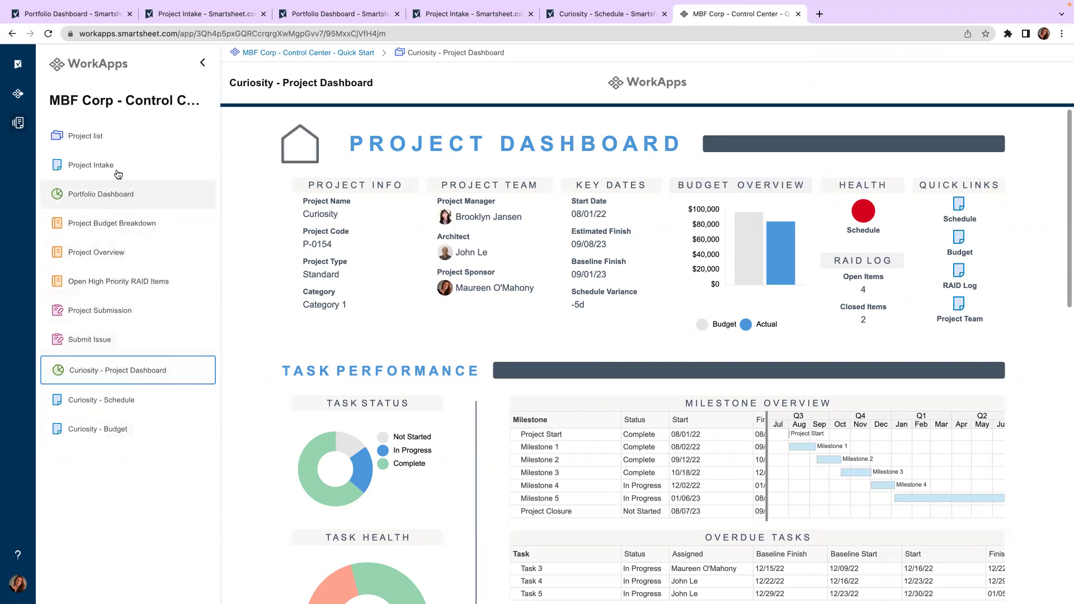
{"action": "left_click", "coordinate": [112, 309]}
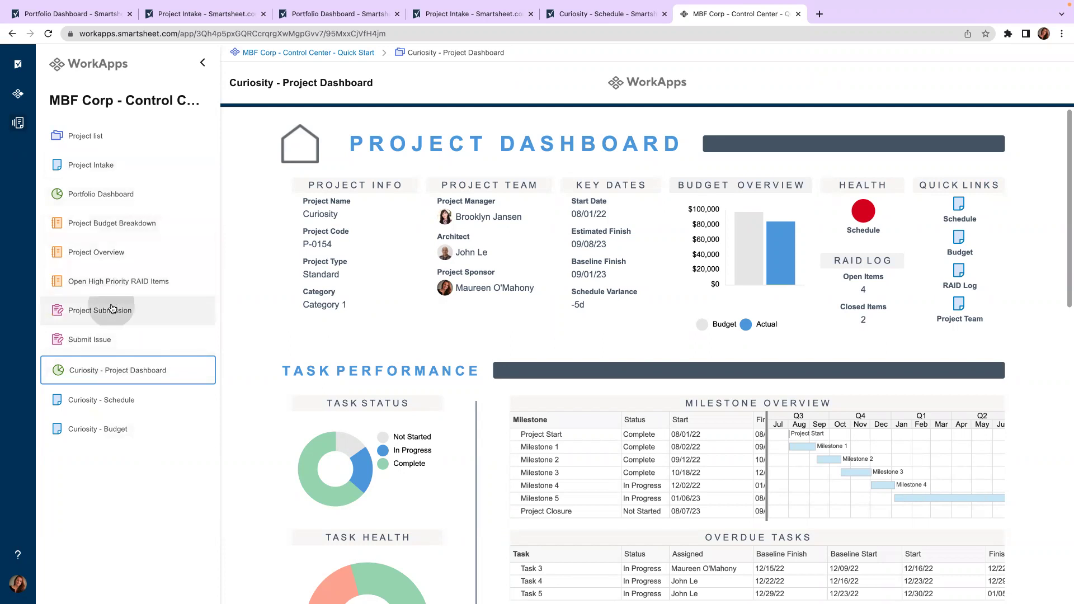
{"action": "left_click", "coordinate": [111, 282]}
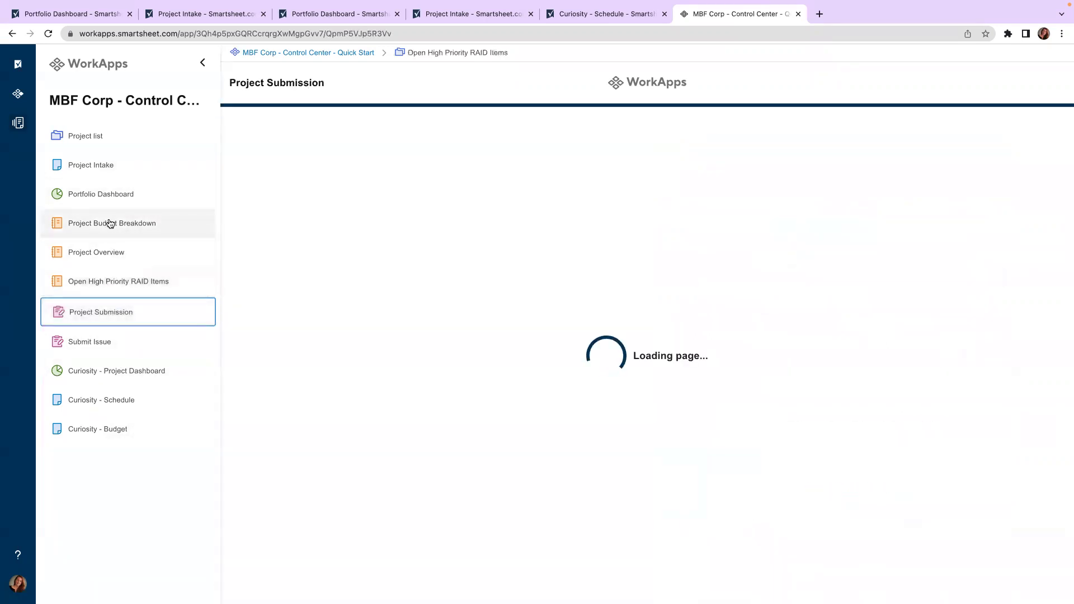
{"action": "left_click", "coordinate": [112, 199]}
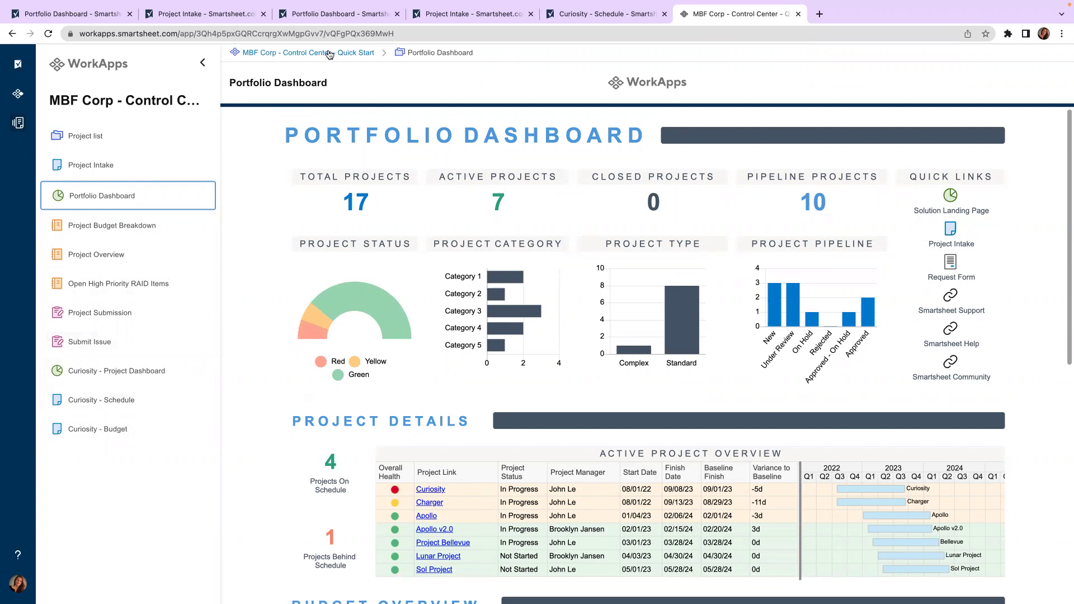
Return to the Portfolio Dashboard in Smartsheet and review its project details, budget overview and RAID management sections.
{"action": "left_click", "coordinate": [351, 14]}
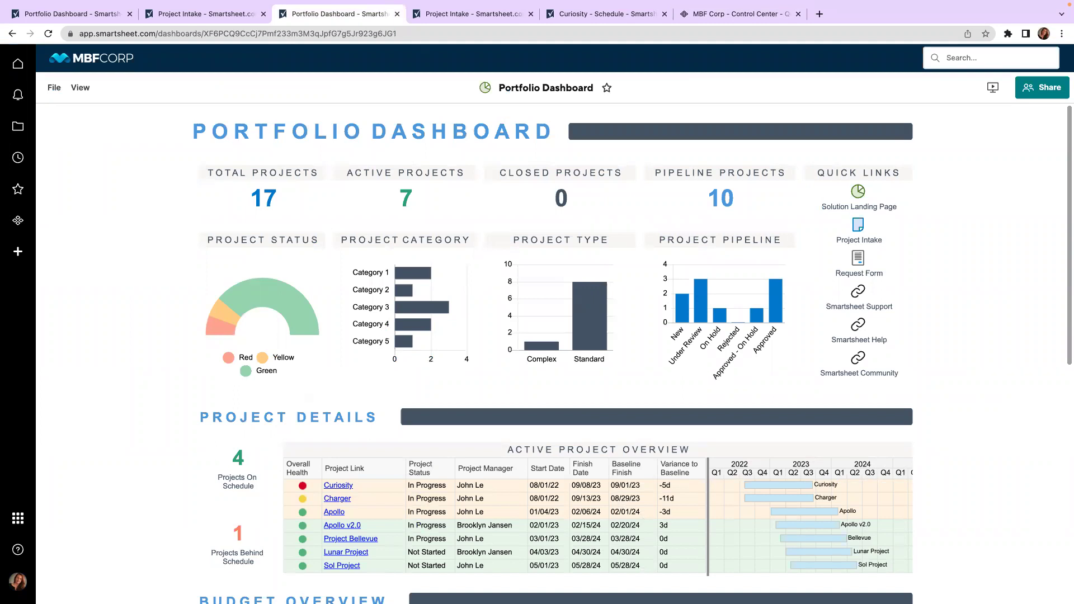
{"action": "scroll", "coordinate": [111, 239], "scroll_direction": "down", "scroll_amount": 3}
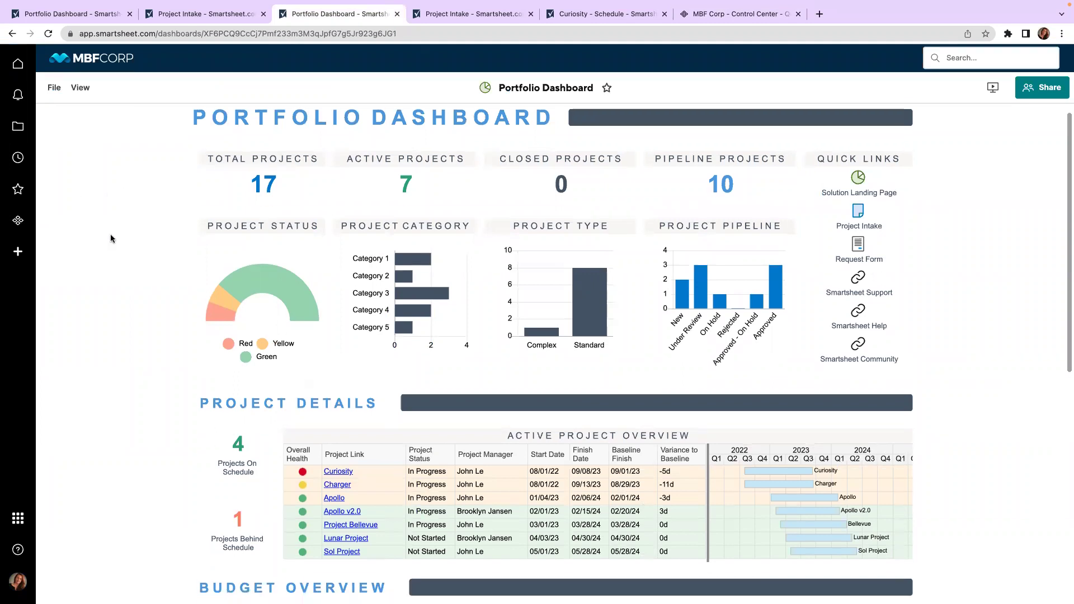
{"action": "scroll", "coordinate": [110, 238], "scroll_direction": "down", "scroll_amount": 5}
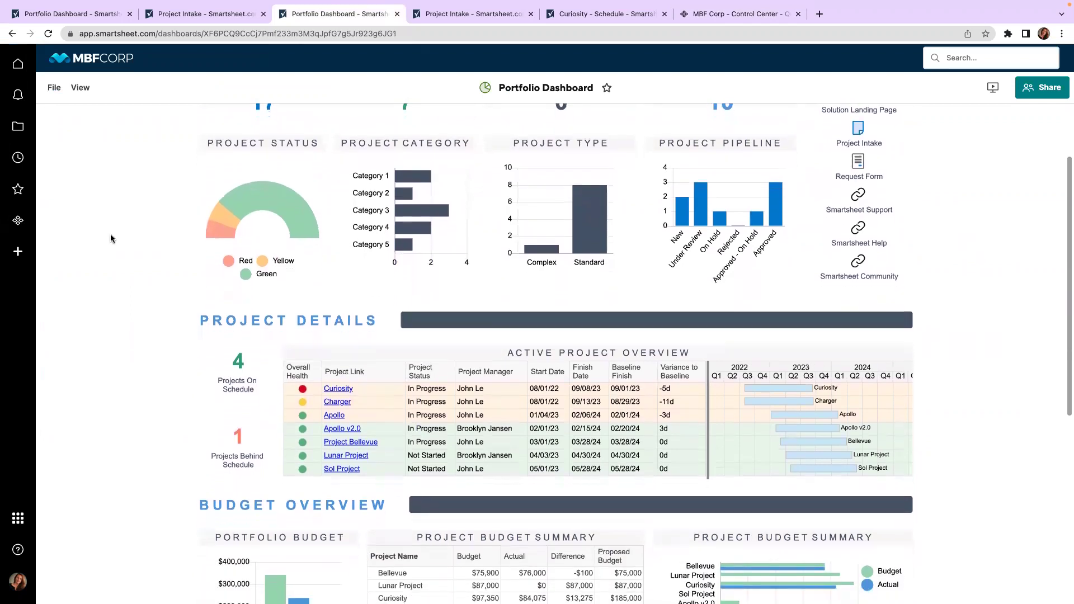
{"action": "scroll", "coordinate": [110, 238], "scroll_direction": "down", "scroll_amount": 2}
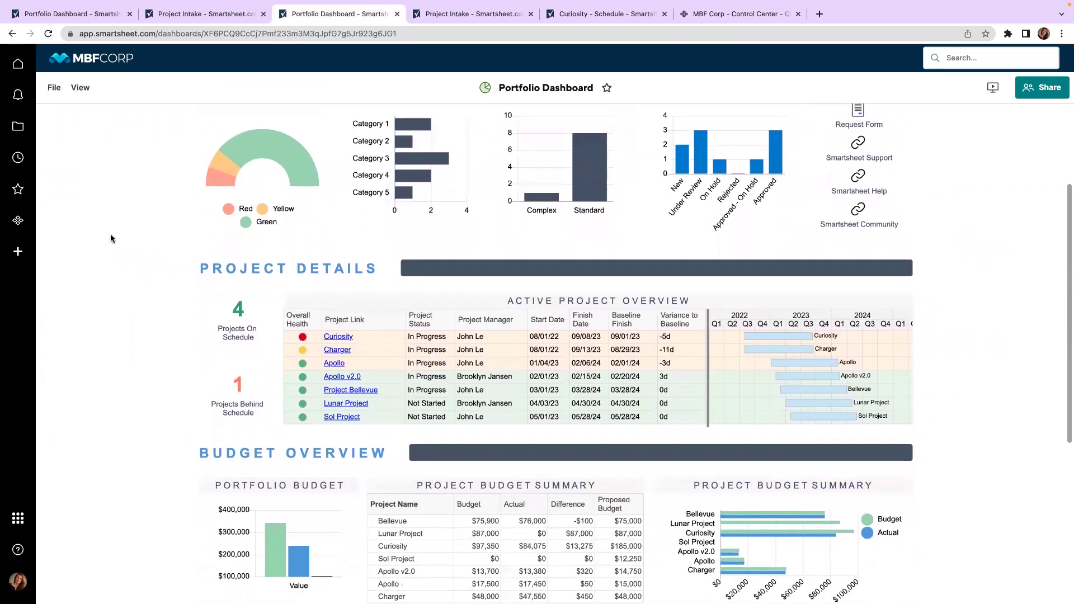
{"action": "scroll", "coordinate": [110, 238], "scroll_direction": "down", "scroll_amount": 2}
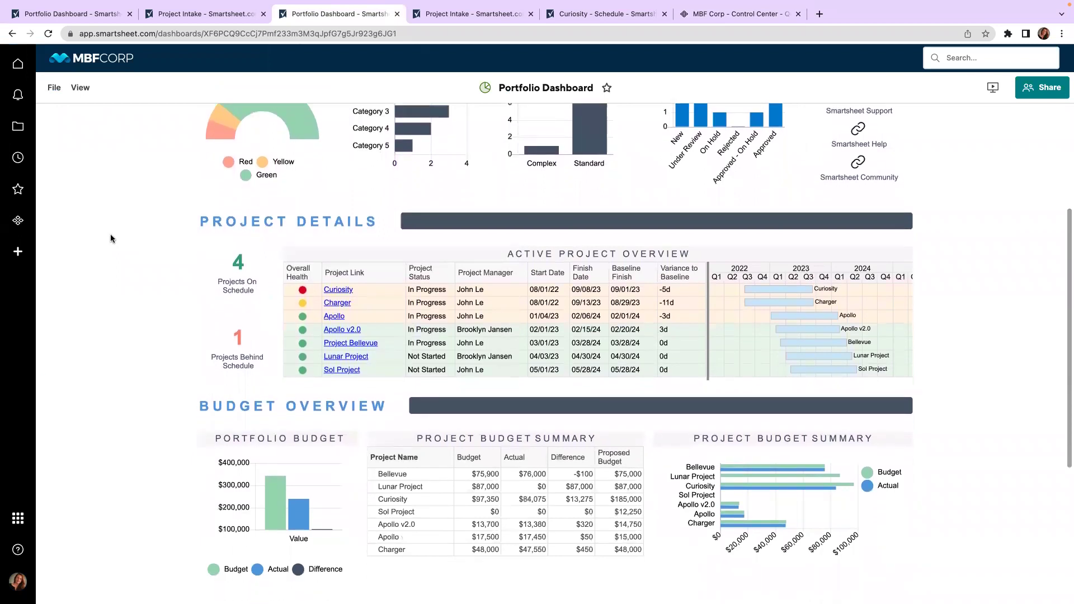
{"action": "scroll", "coordinate": [110, 238], "scroll_direction": "down", "scroll_amount": 10}
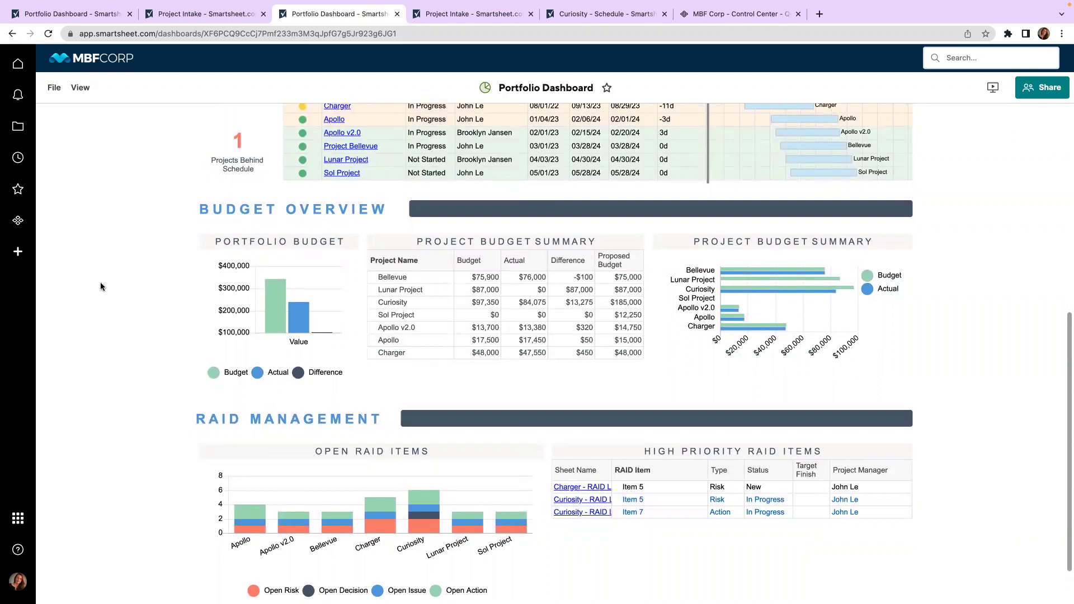
Review the Portfolio Dashboard's budget overview and RAID management sections, ending on its project totals and quick links.
{"action": "scroll", "coordinate": [101, 287], "scroll_direction": "down", "scroll_amount": 3}
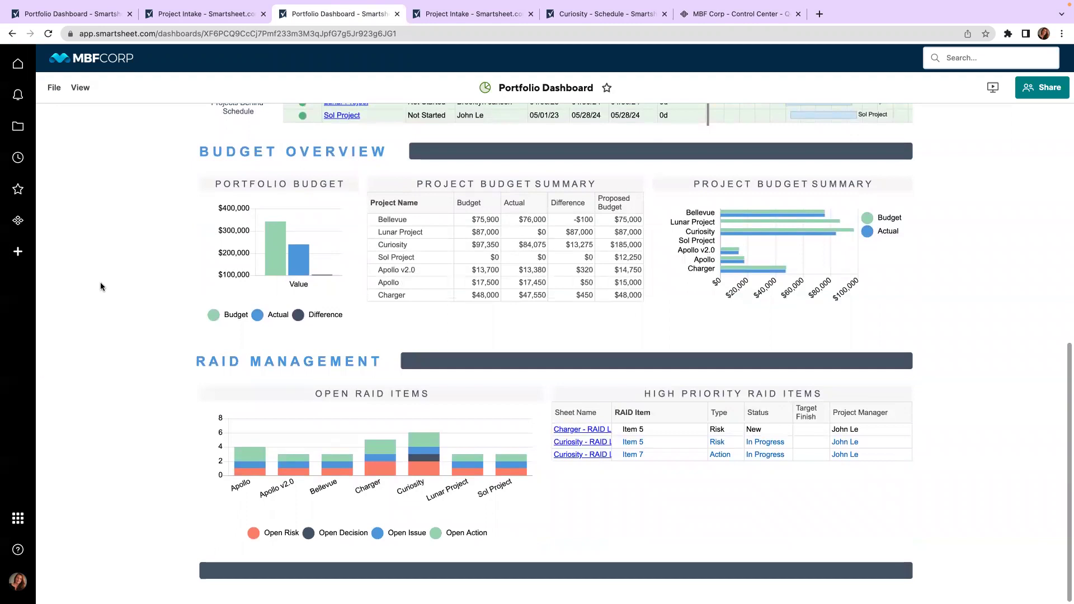
{"action": "scroll", "coordinate": [100, 287], "scroll_direction": "up", "scroll_amount": 1}
{"action": "scroll", "coordinate": [101, 287], "scroll_direction": "up", "scroll_amount": 8}
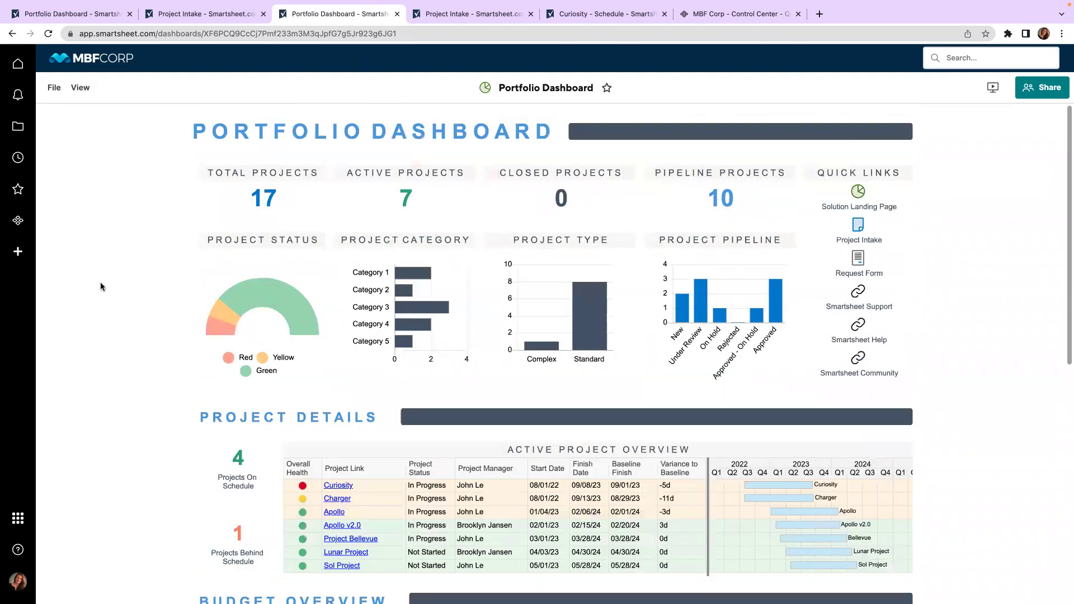
Open the Solution Landing Page from the Portfolio Dashboard's quick links and review its Projects, My Tasks and My RAID Items sections.
{"action": "left_click", "coordinate": [881, 211]}
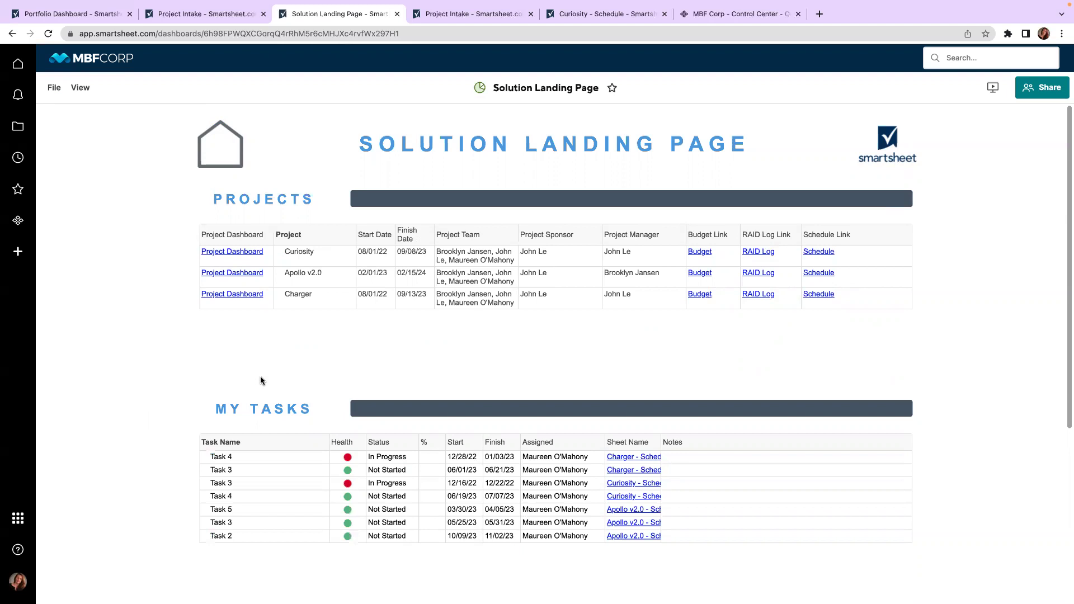
{"action": "scroll", "coordinate": [261, 380], "scroll_direction": "down", "scroll_amount": 3}
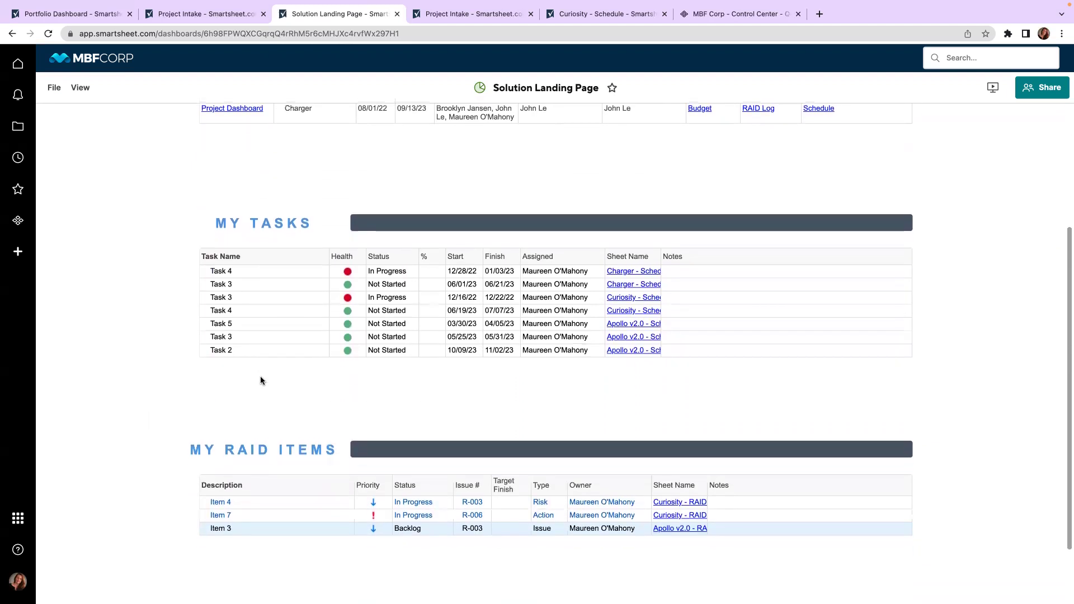
{"action": "scroll", "coordinate": [261, 380], "scroll_direction": "down", "scroll_amount": 1}
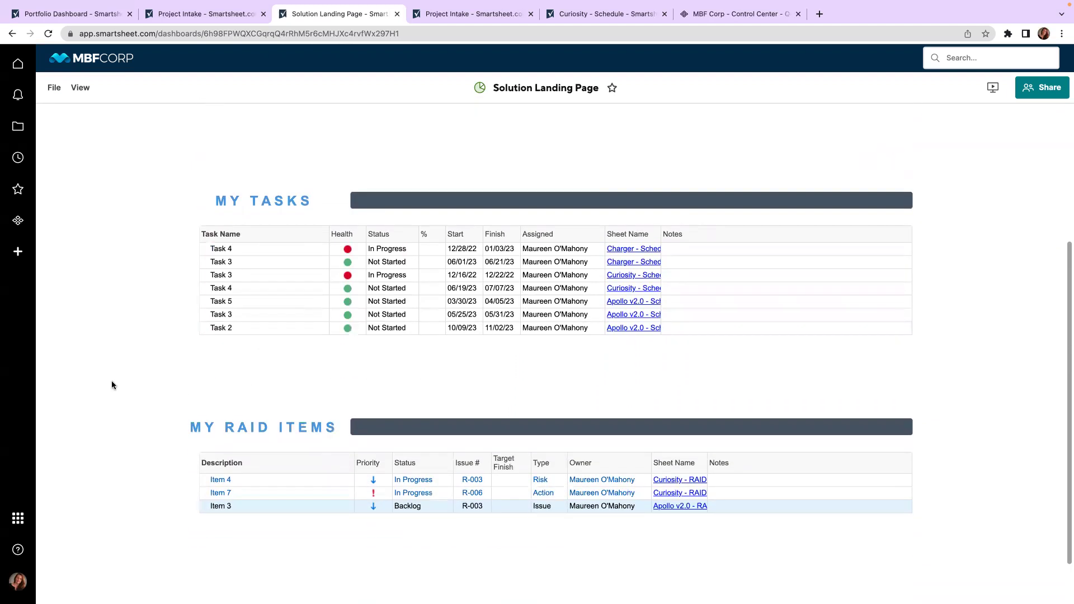
{"action": "scroll", "coordinate": [112, 385], "scroll_direction": "up", "scroll_amount": 4}
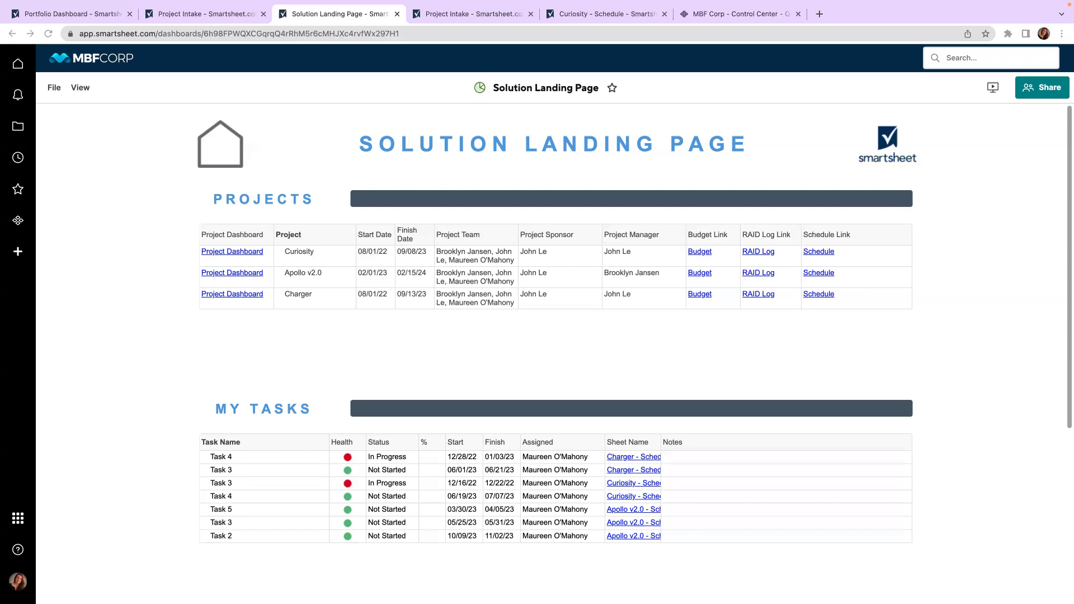
{"action": "key", "text": "alt+Tab"}
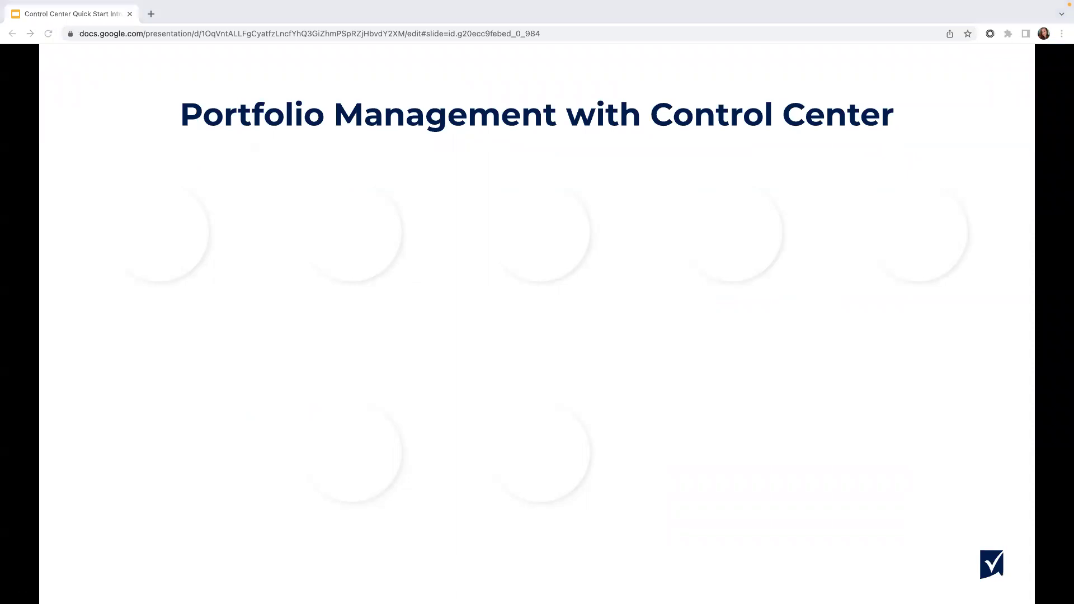
{"action": "key", "text": "Right"}
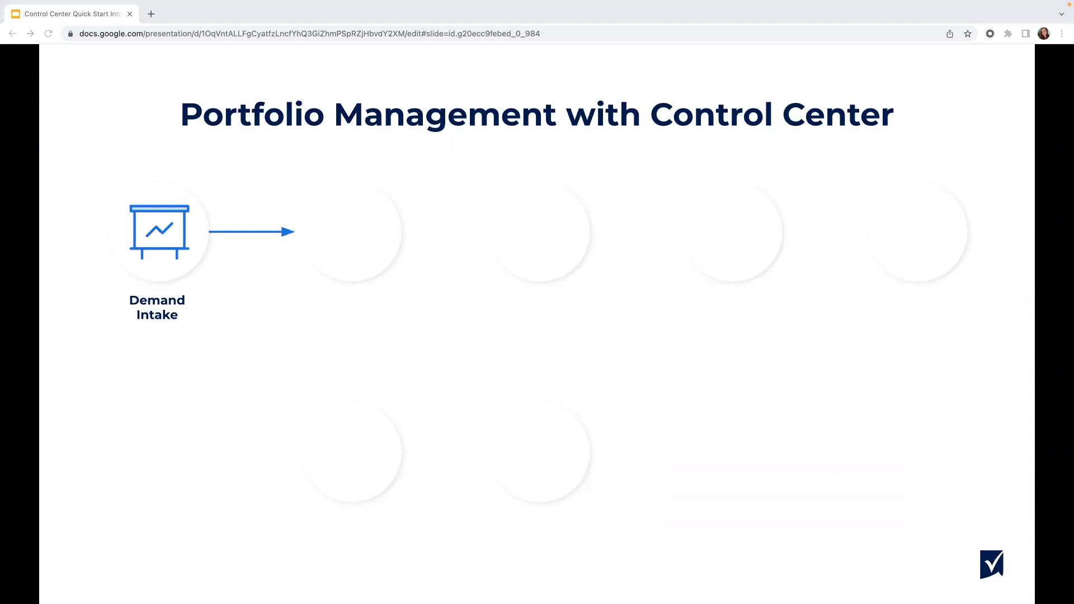
{"action": "key", "text": "Right"}
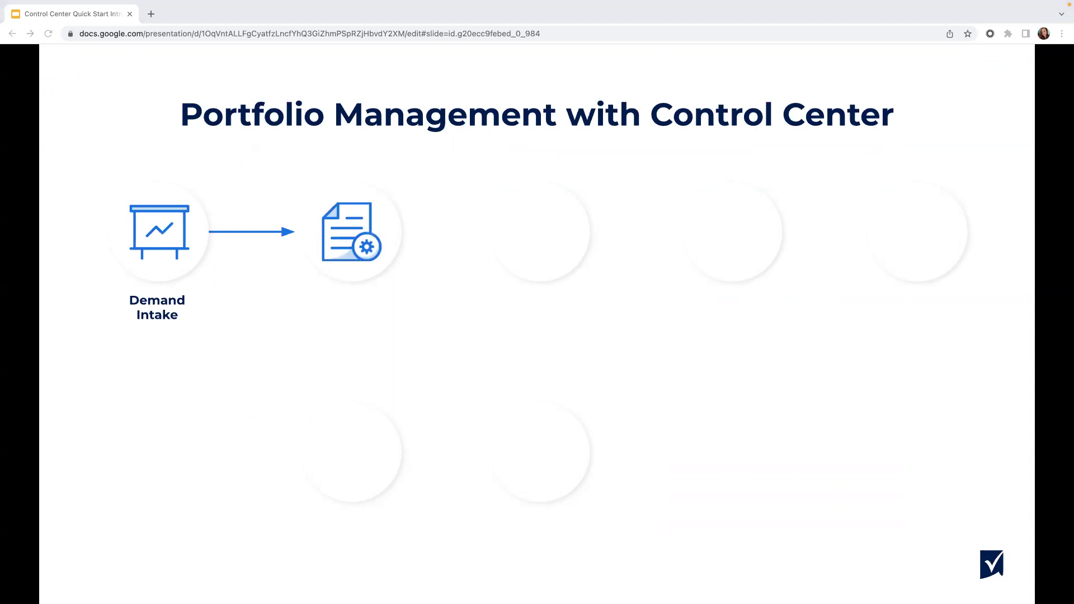